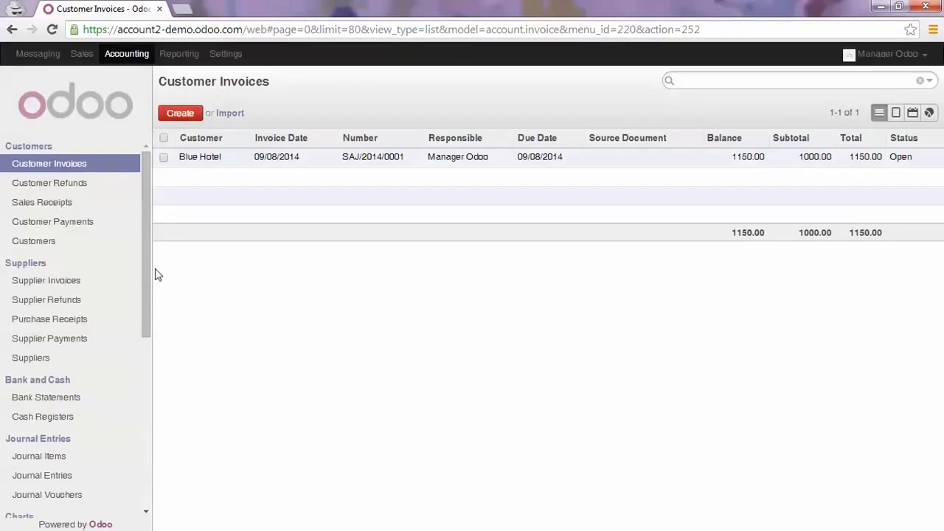
Review the Miscellaneous Journal in the accounting journal configuration, and view the list of supplier invoices
{"action": "scroll", "coordinate": [118, 344], "scroll_direction": "down", "scroll_amount": 5}
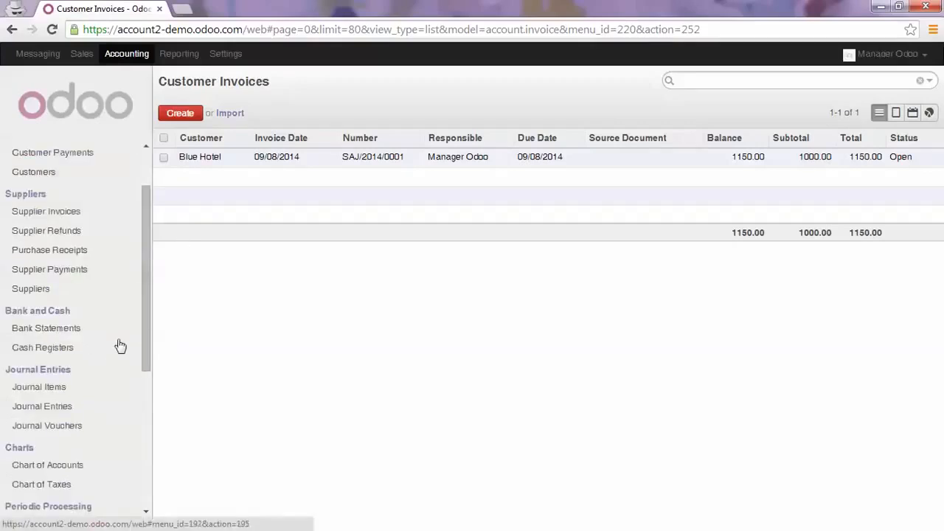
{"action": "scroll", "coordinate": [121, 344], "scroll_direction": "down", "scroll_amount": 2}
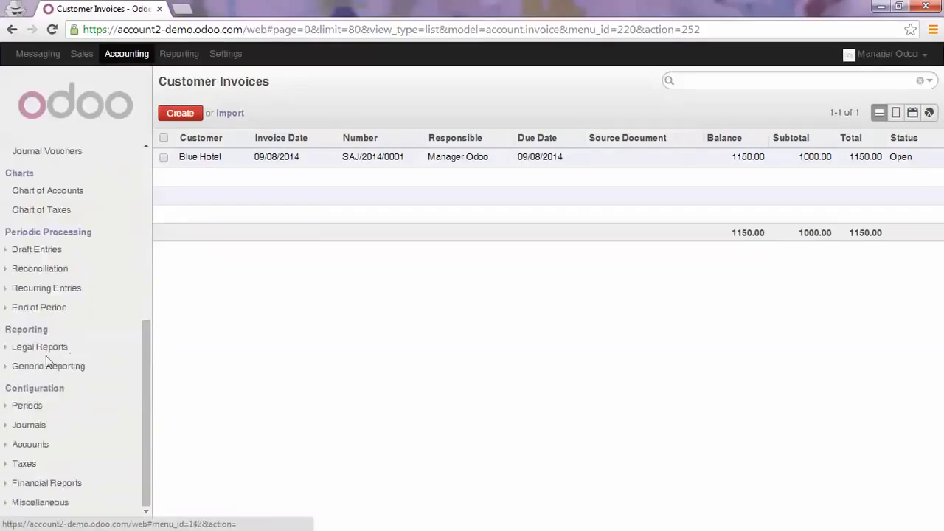
{"action": "left_click", "coordinate": [30, 425]}
{"action": "left_click", "coordinate": [44, 446]}
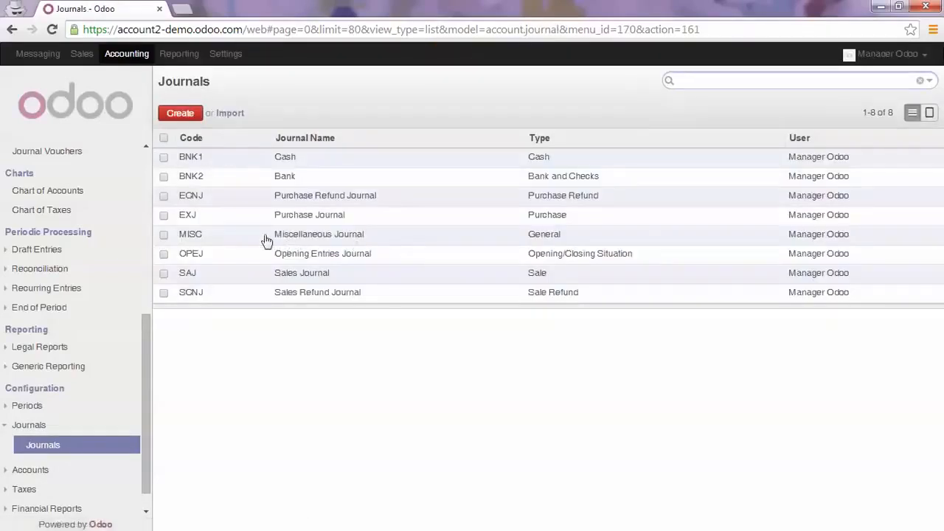
{"action": "left_click", "coordinate": [328, 236]}
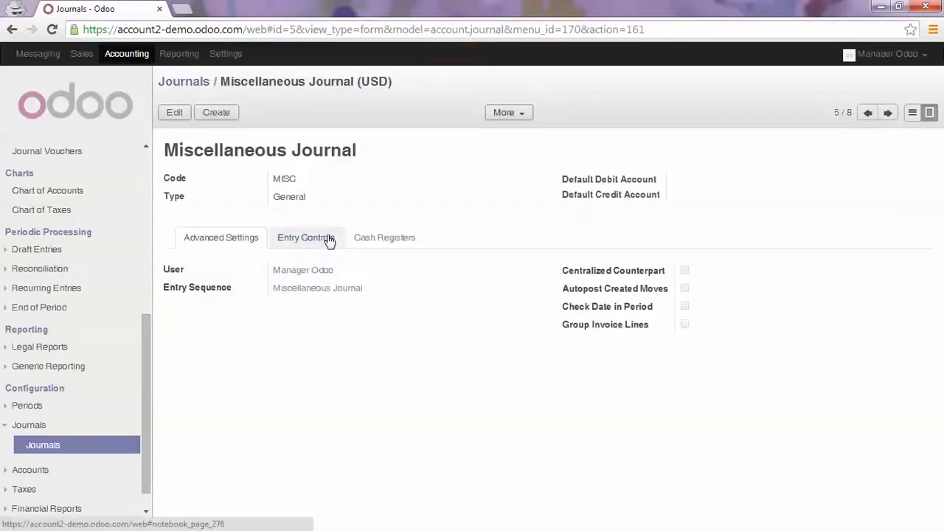
{"action": "scroll", "coordinate": [116, 263], "scroll_direction": "up", "scroll_amount": 5}
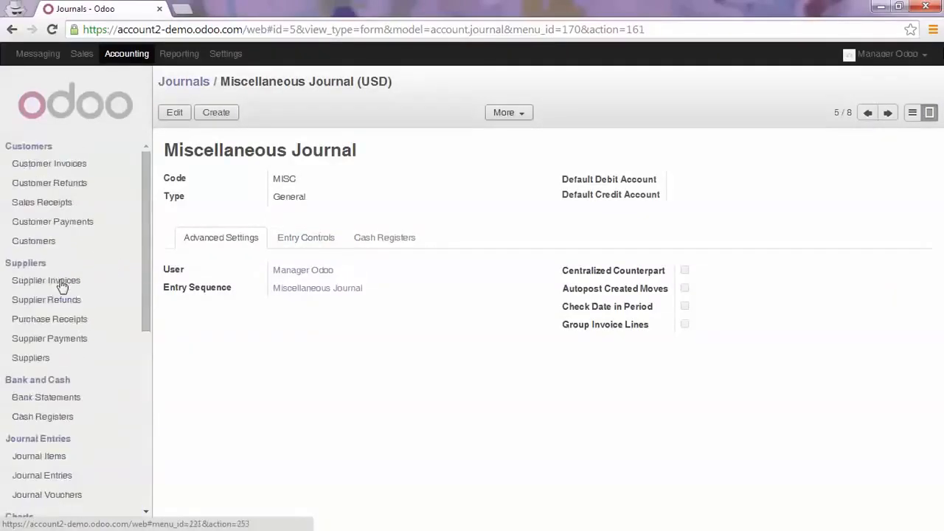
{"action": "left_click", "coordinate": [62, 282]}
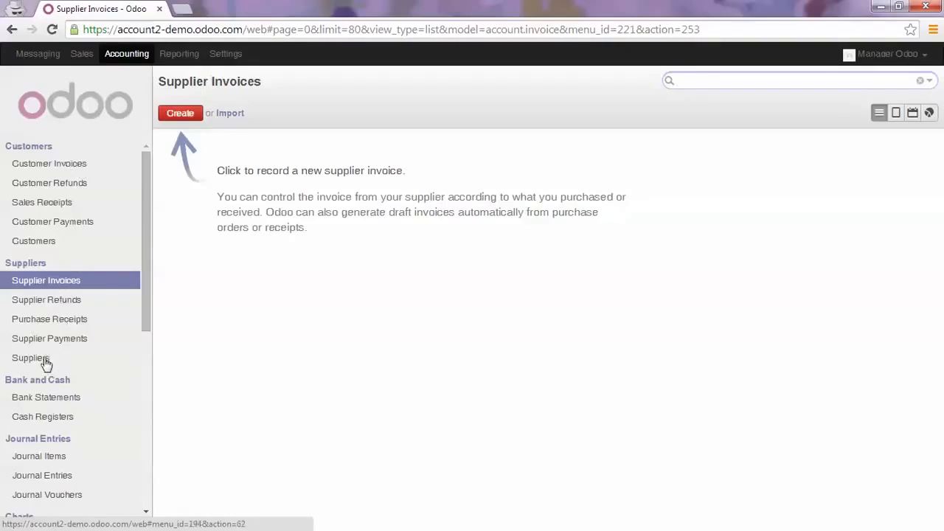
Open the Blue Hotel partner record from its customer invoice, mark it as a supplier as well, and save
{"action": "left_click", "coordinate": [76, 164]}
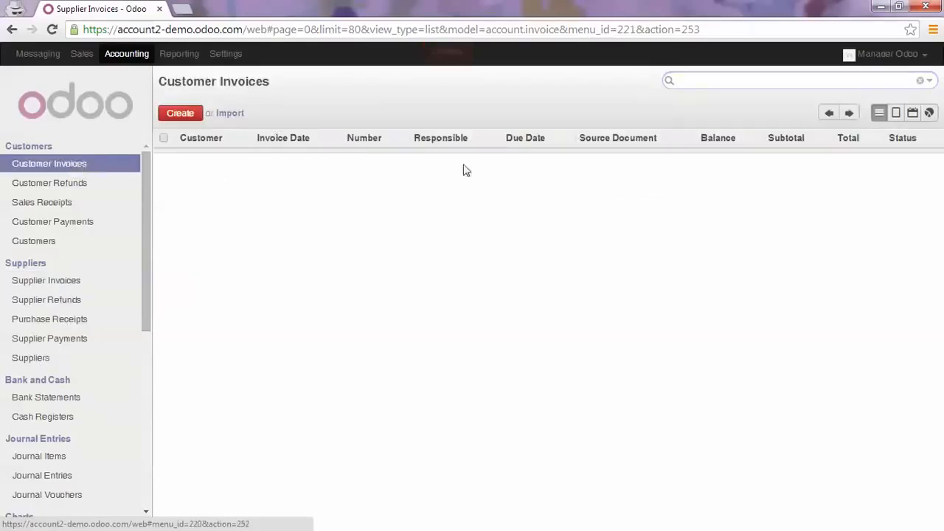
{"action": "left_click", "coordinate": [226, 161]}
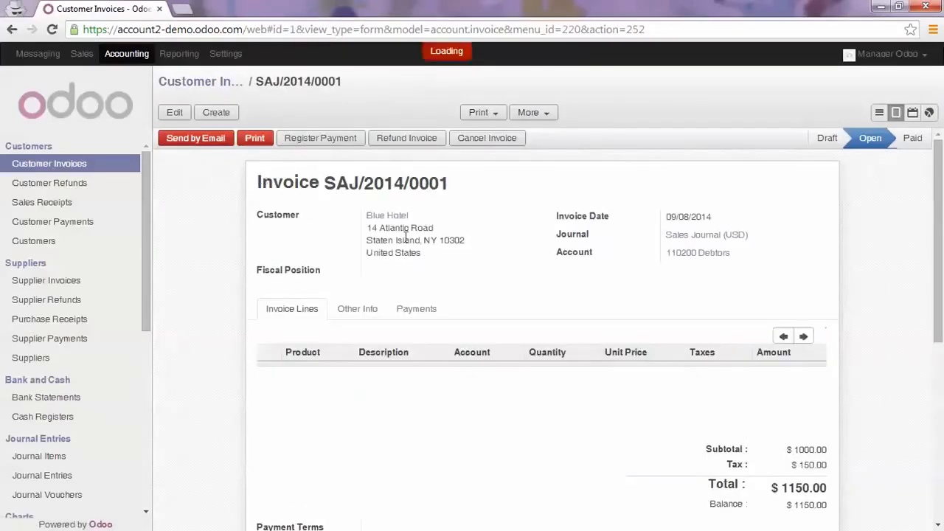
{"action": "left_click", "coordinate": [384, 218]}
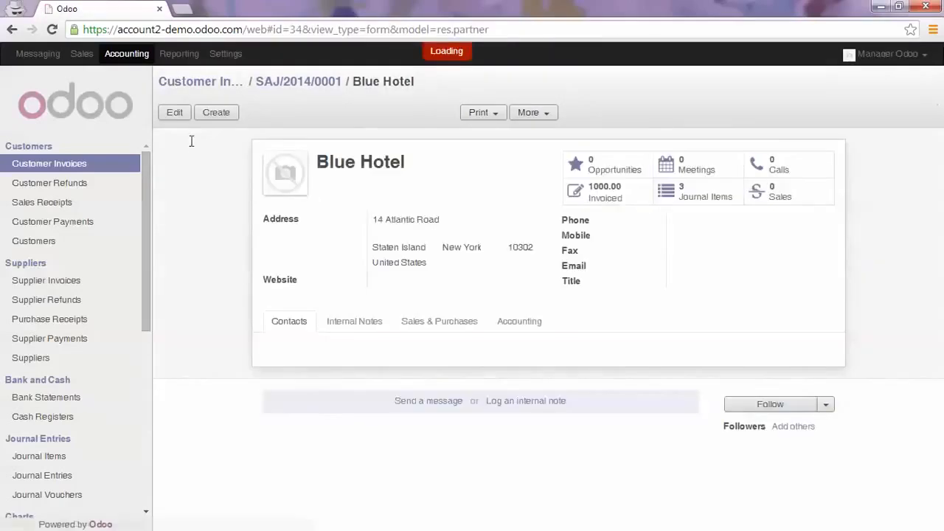
{"action": "left_click", "coordinate": [175, 115]}
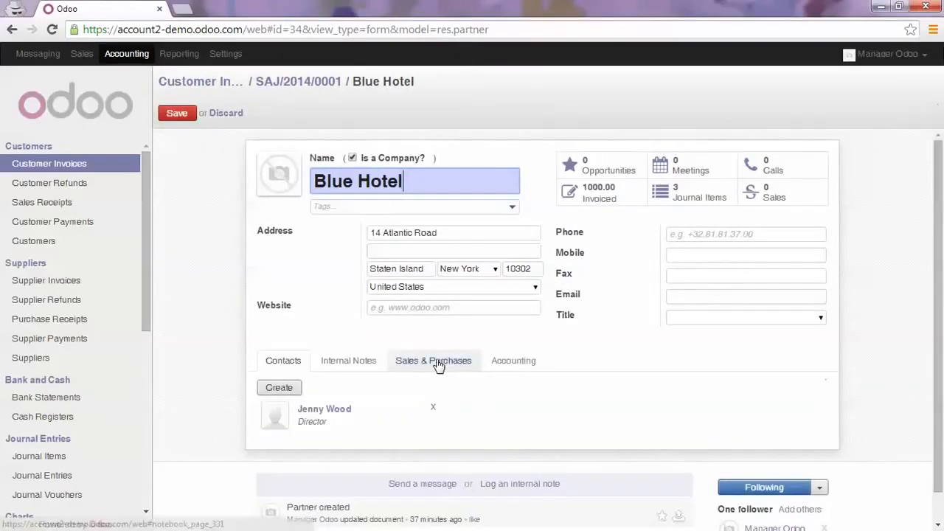
{"action": "left_click", "coordinate": [435, 361]}
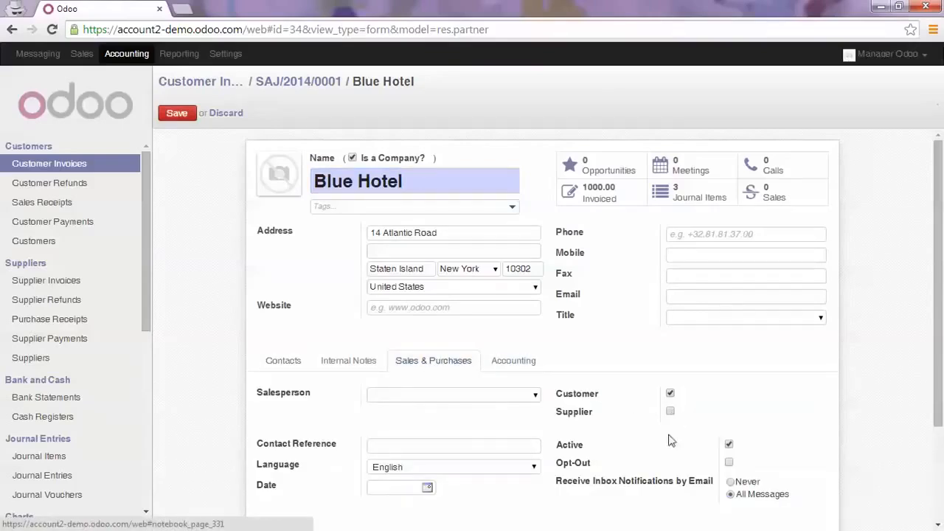
{"action": "left_click", "coordinate": [669, 411]}
{"action": "left_click", "coordinate": [181, 118]}
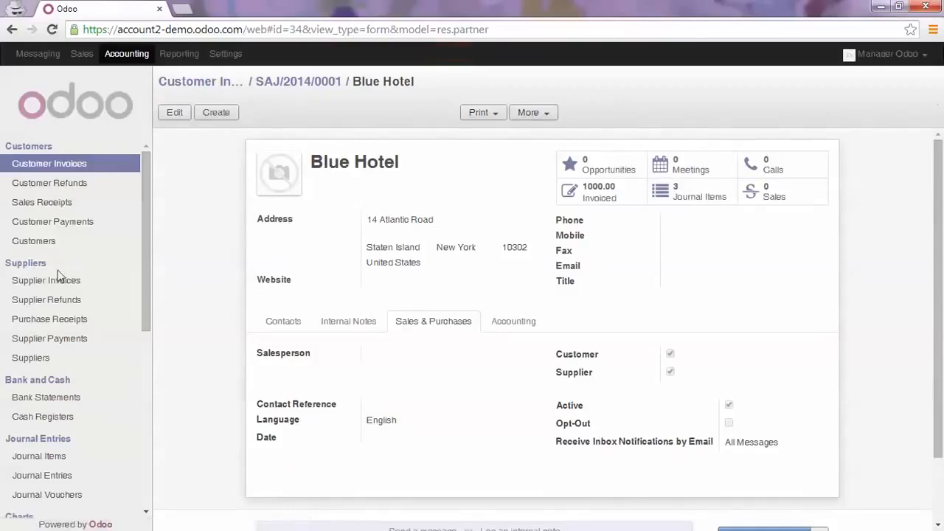
Create a new supplier invoice with Blue Hotel as the supplier
{"action": "left_click", "coordinate": [57, 284]}
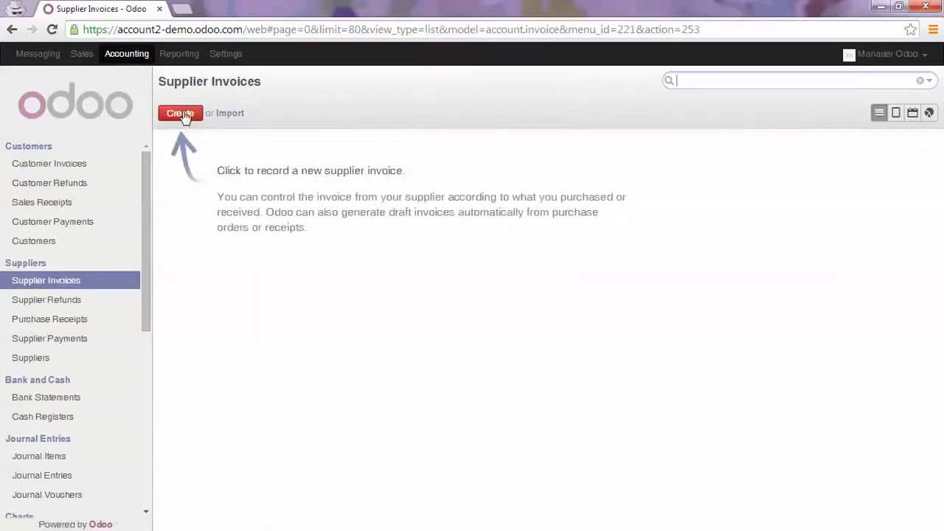
{"action": "left_click", "coordinate": [182, 115]}
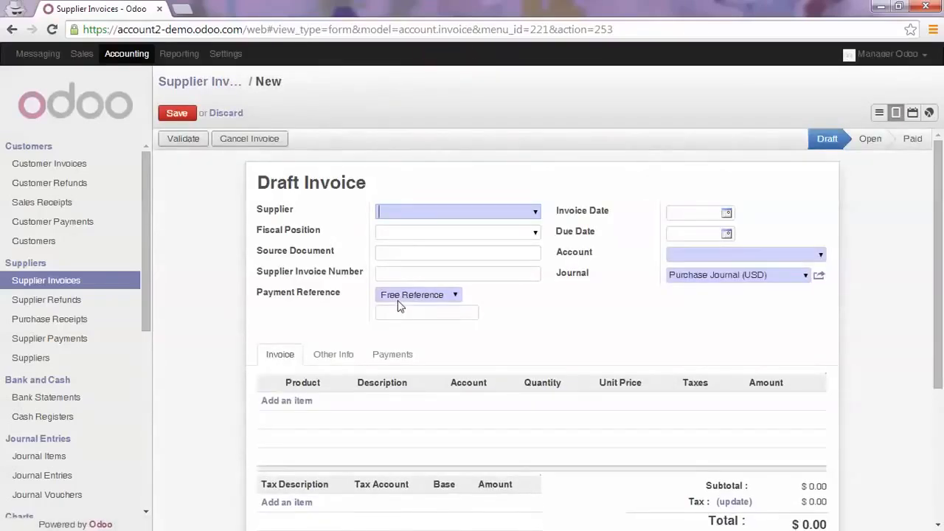
{"action": "type", "text": "blue"}
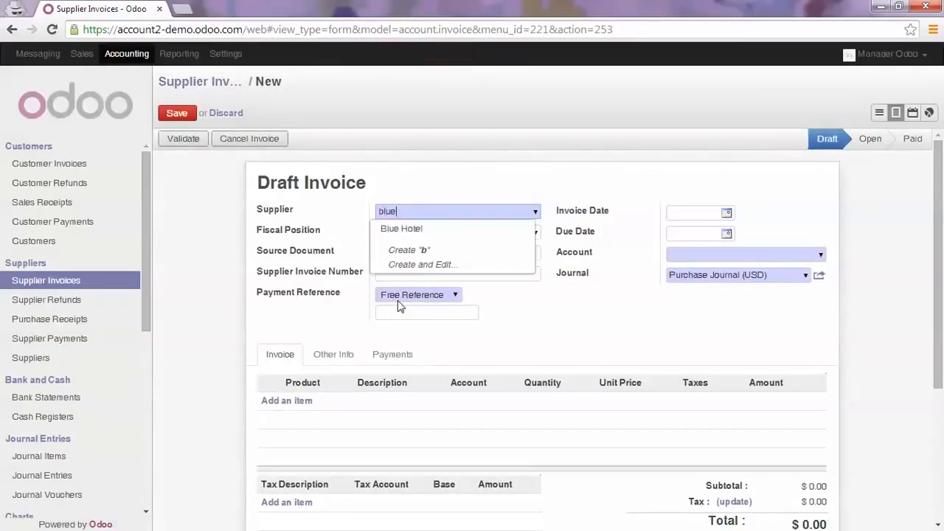
{"action": "key", "text": "Return"}
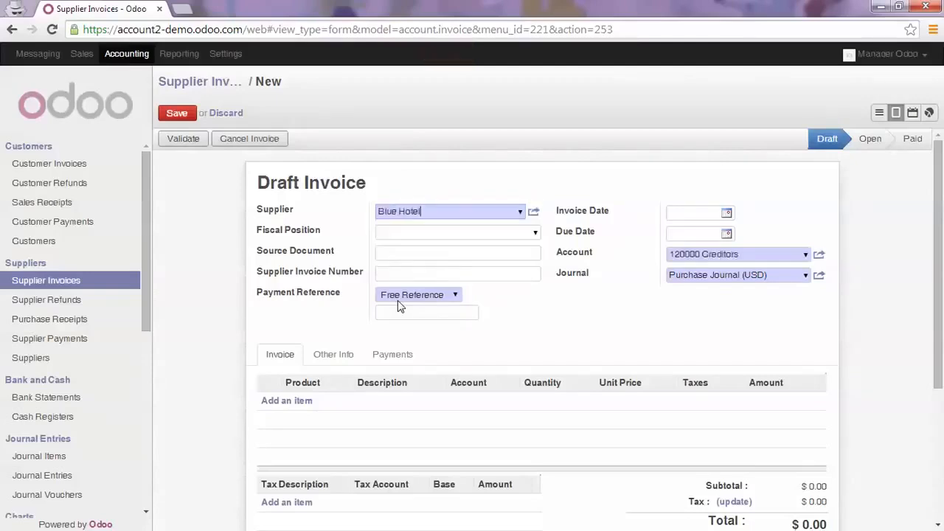
Add an invoice line described "Production of template" with a unit price of 800
{"action": "left_click", "coordinate": [300, 400]}
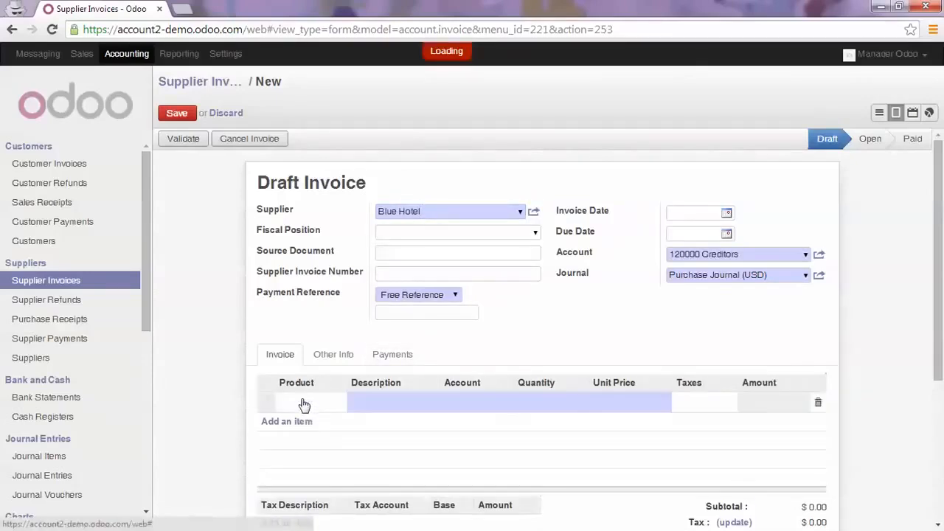
{"action": "left_click", "coordinate": [374, 401]}
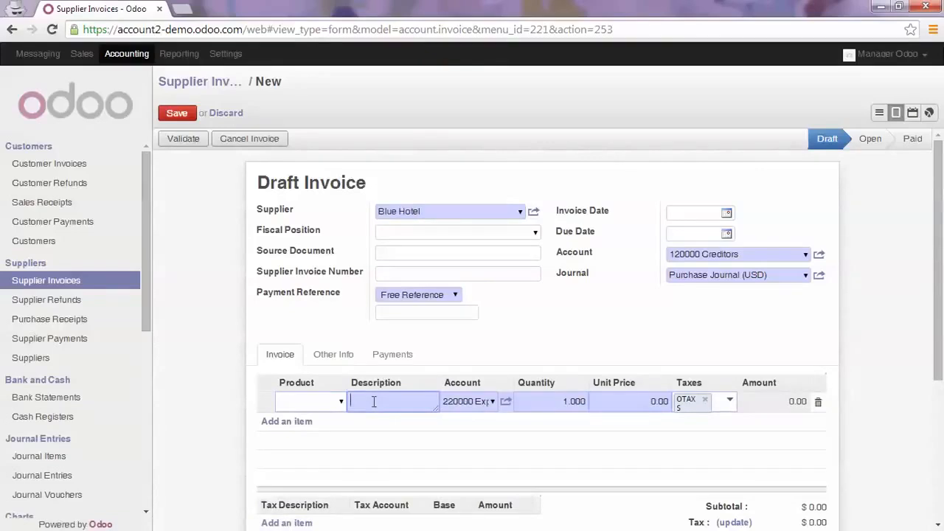
{"action": "type", "text": "Produ"}
{"action": "type", "text": "ction of template"}
{"action": "key", "text": "Tab"}
{"action": "key", "text": "Tab"}
{"action": "key", "text": "Tab"}
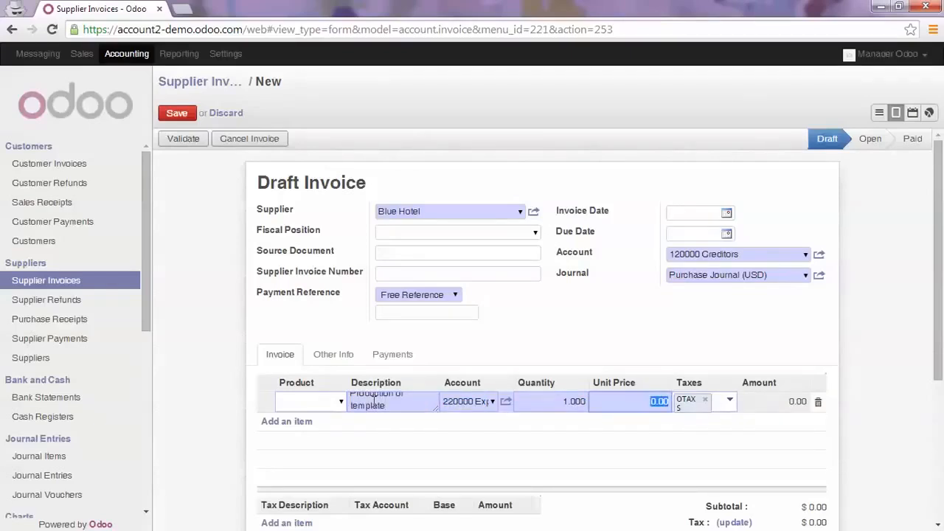
{"action": "type", "text": "800"}
{"action": "key", "text": "Tab"}
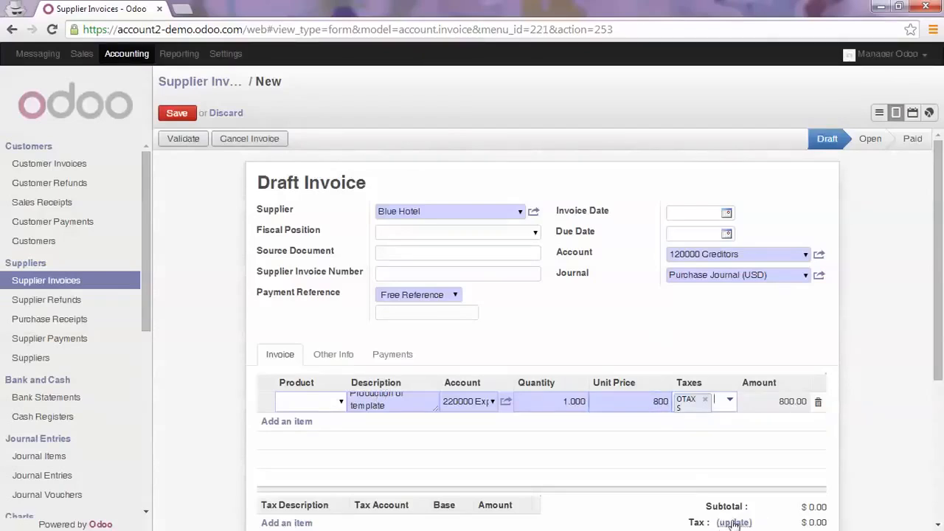
Save the Blue Hotel supplier invoice, update its taxes, and validate it
{"action": "left_click", "coordinate": [174, 113]}
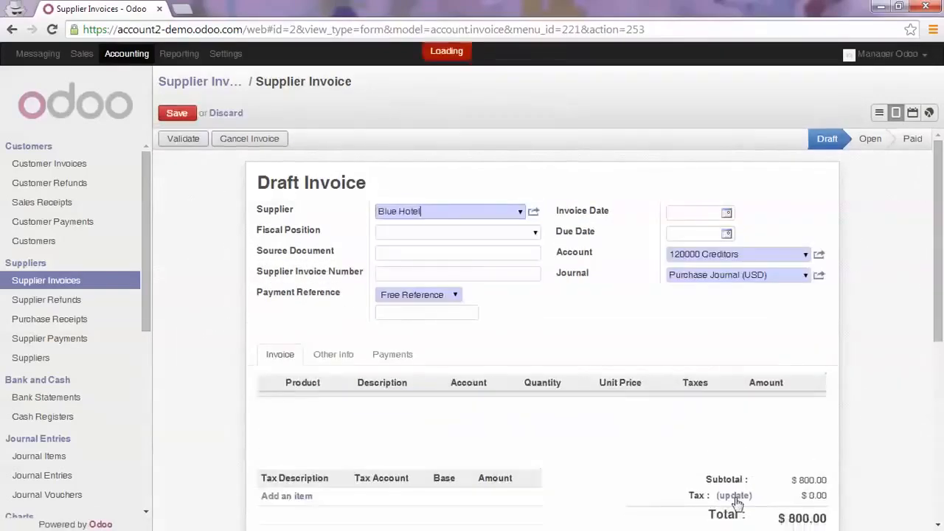
{"action": "left_click", "coordinate": [732, 504]}
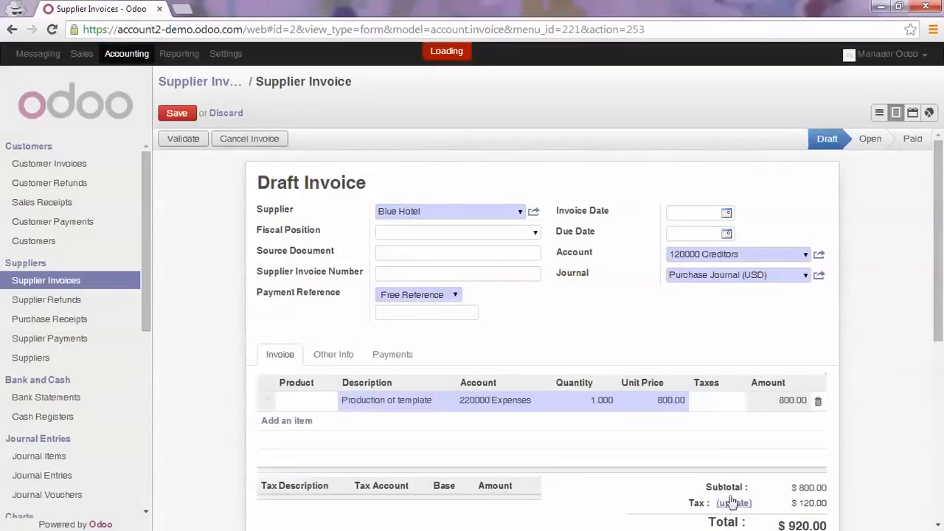
{"action": "left_click", "coordinate": [193, 139]}
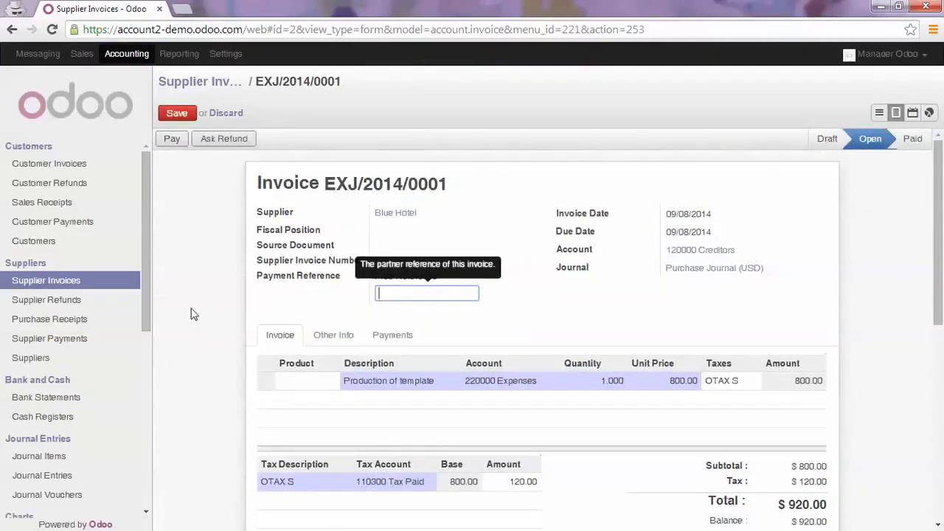
Examine the total receivable and total payable in the accounting details of the supplier Blue Hotel
{"action": "left_click", "coordinate": [35, 359]}
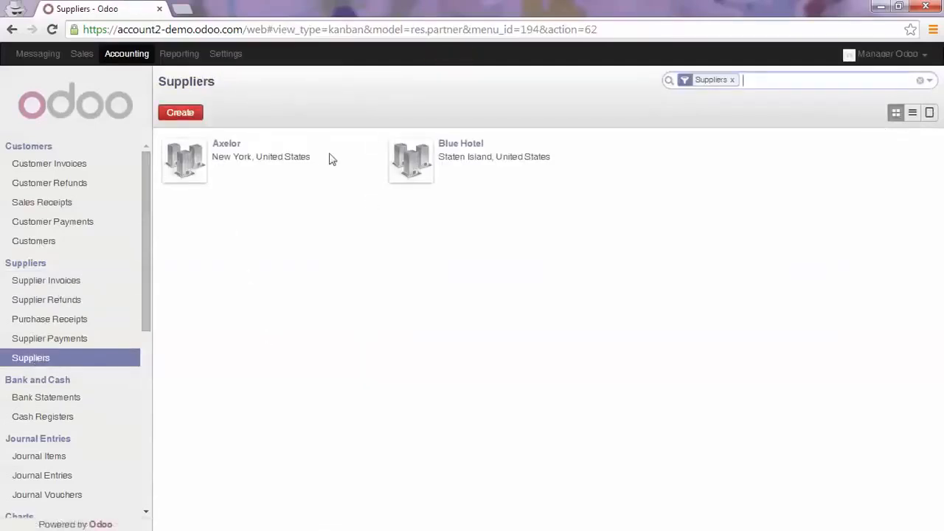
{"action": "left_click", "coordinate": [457, 148]}
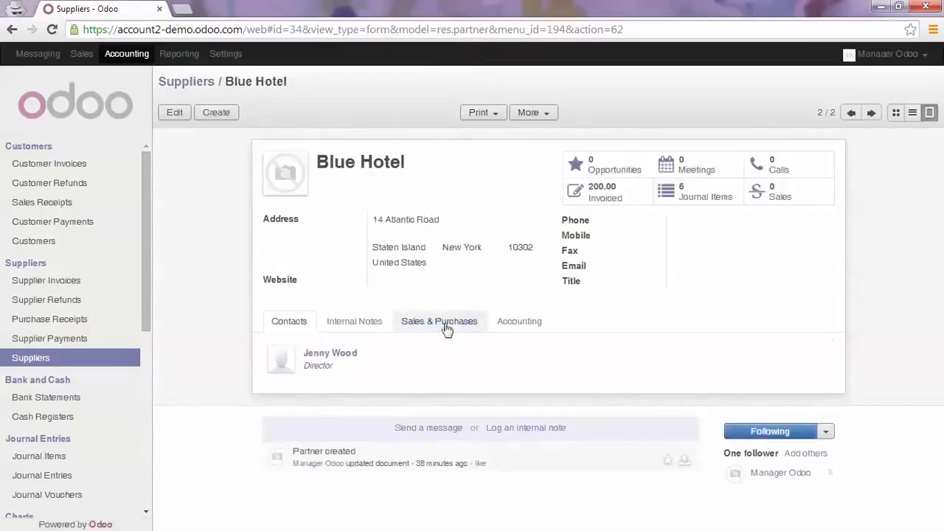
{"action": "left_click", "coordinate": [509, 320]}
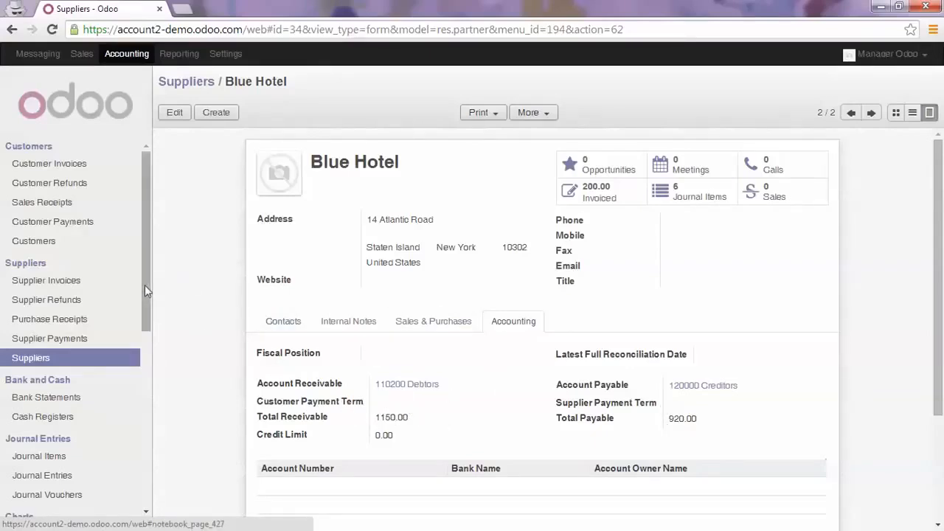
Create a new journal entry and assign it to the Miscellaneous Journal (USD)
{"action": "left_click_drag", "start_coordinate": [144, 284], "coordinate": [147, 354]}
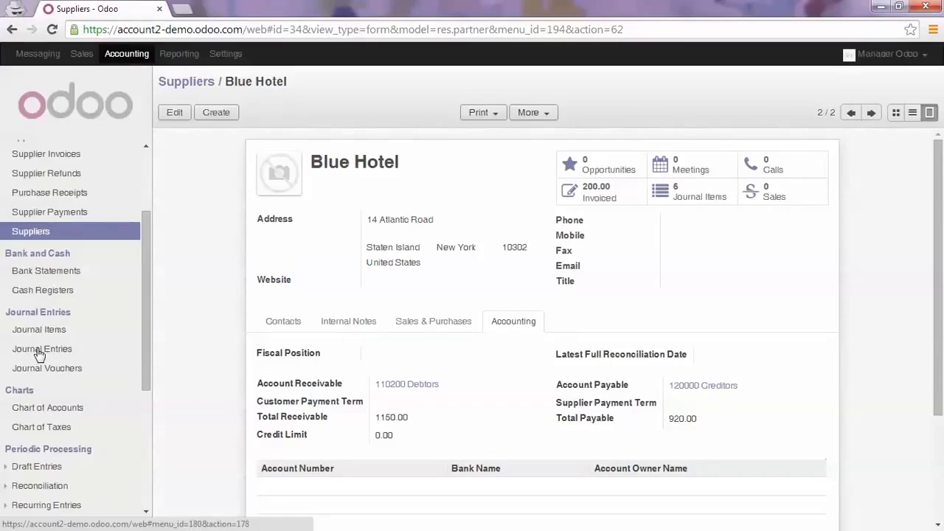
{"action": "left_click", "coordinate": [40, 350]}
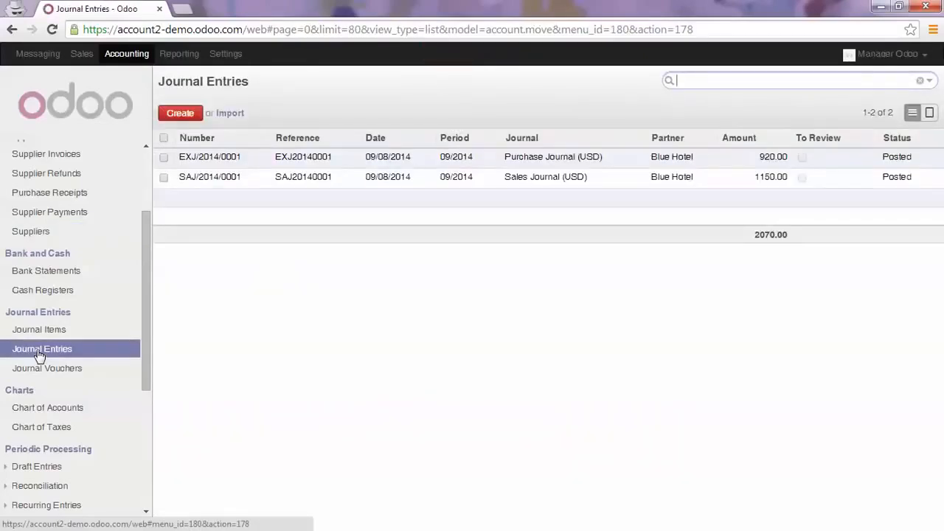
{"action": "left_click", "coordinate": [180, 115]}
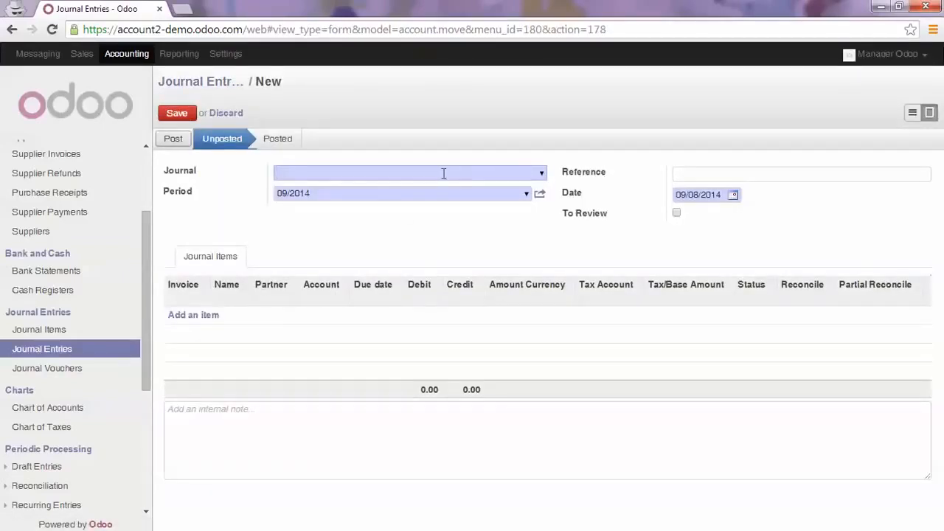
{"action": "left_click", "coordinate": [542, 175]}
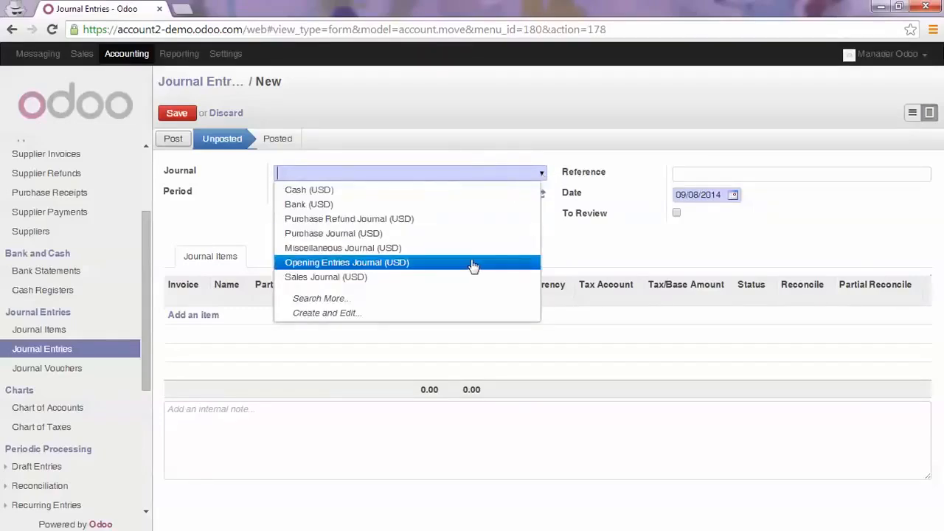
{"action": "left_click", "coordinate": [294, 173]}
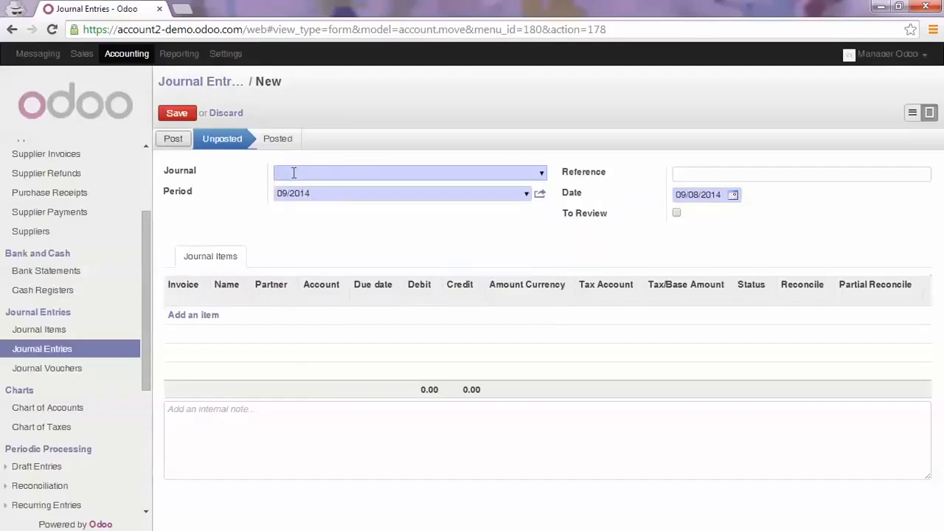
{"action": "type", "text": "misc"}
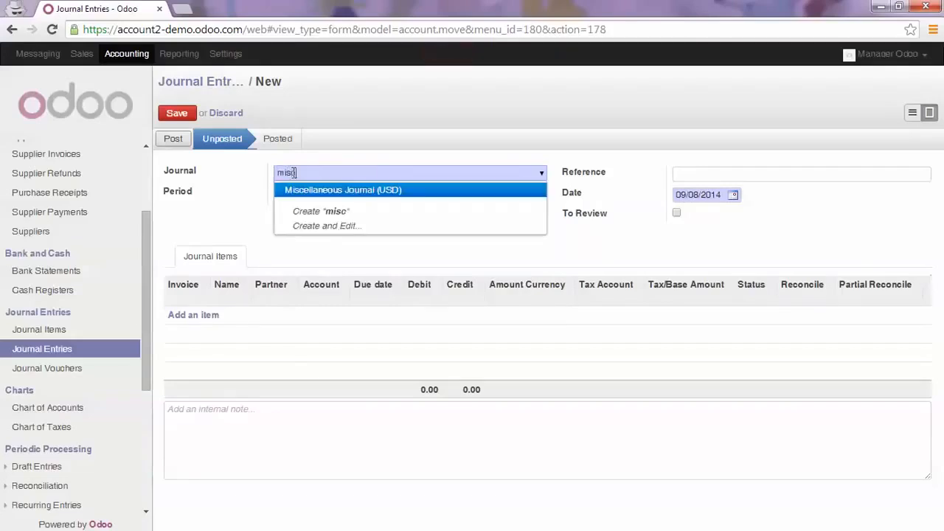
{"action": "key", "text": "Return"}
Confirm the Miscellaneous Journal (USD) and set the journal entry's reference to "Customer - Supplier Reconciliation"
{"action": "key", "text": "Tab"}
{"action": "key", "text": "Tab"}
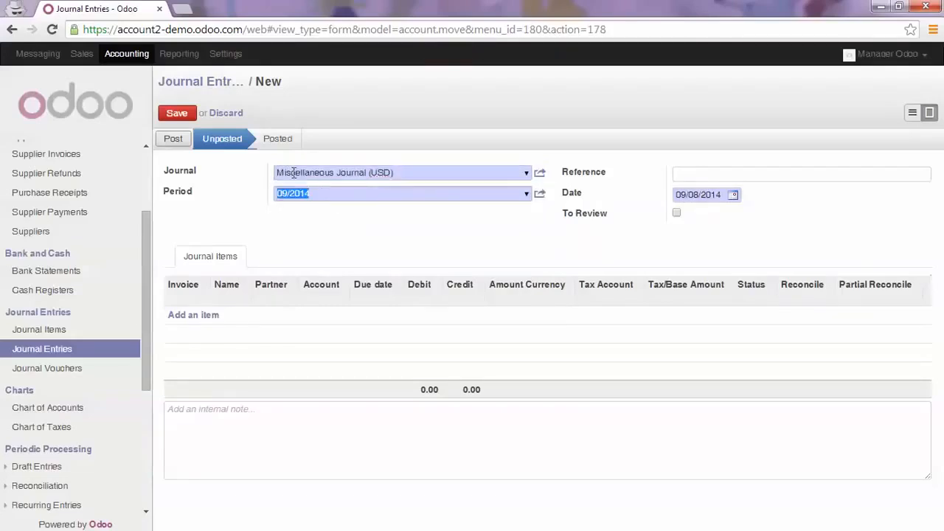
{"action": "type", "text": "Cu"}
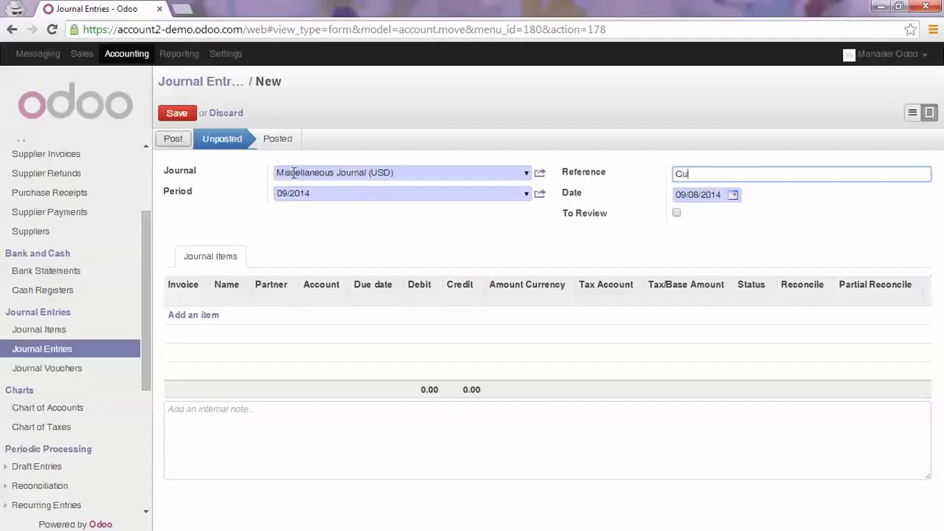
{"action": "type", "text": "stomer - Supplier Reconci"}
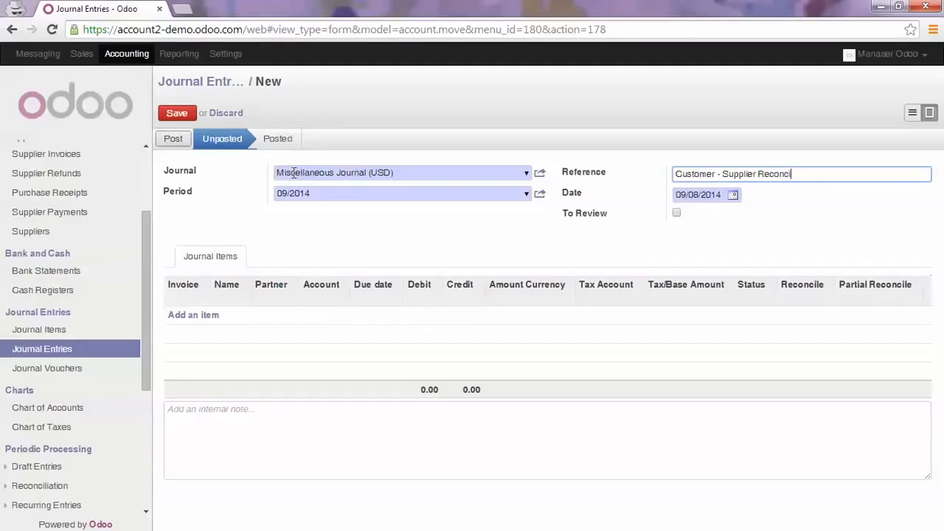
{"action": "type", "text": "liation"}
Add a journal item named "Reconcile" with Blue Hotel as the partner
{"action": "left_click", "coordinate": [231, 315]}
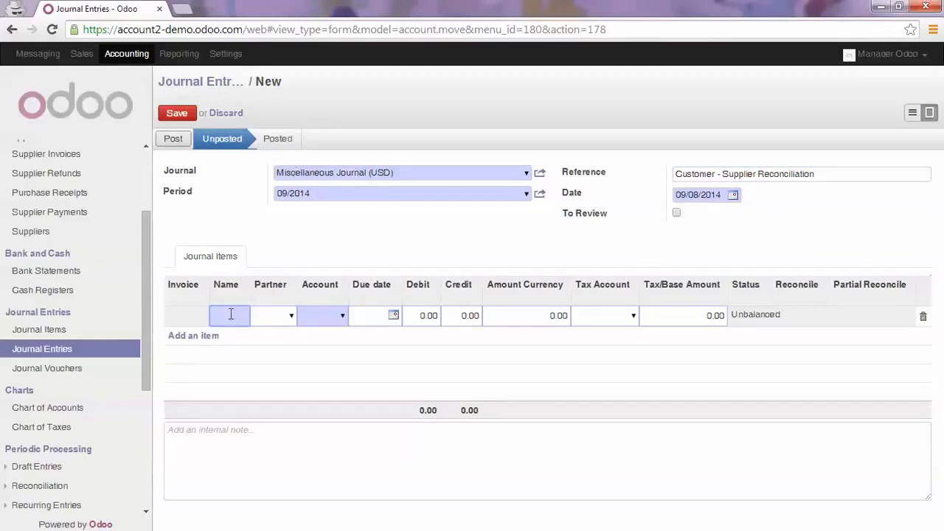
{"action": "type", "text": "Reconcile"}
{"action": "key", "text": "Tab"}
{"action": "type", "text": "blue"}
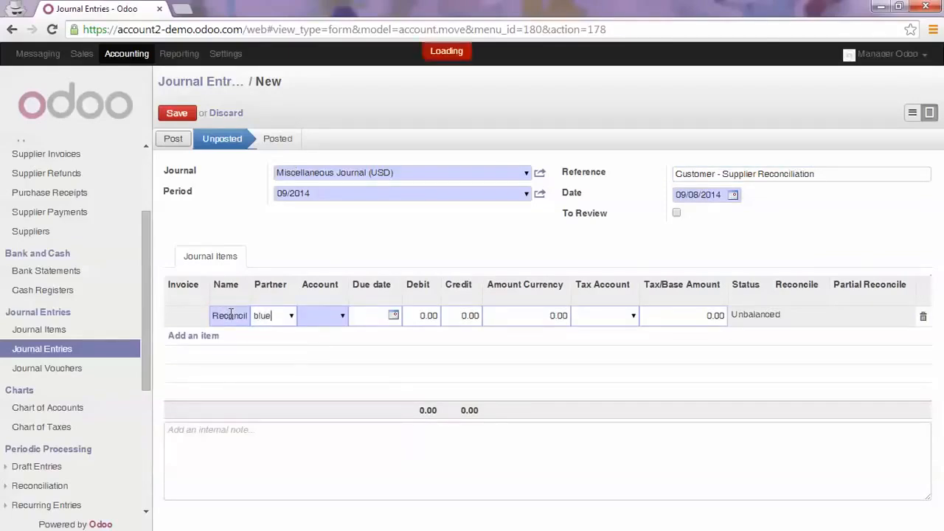
{"action": "key", "text": "Tab"}
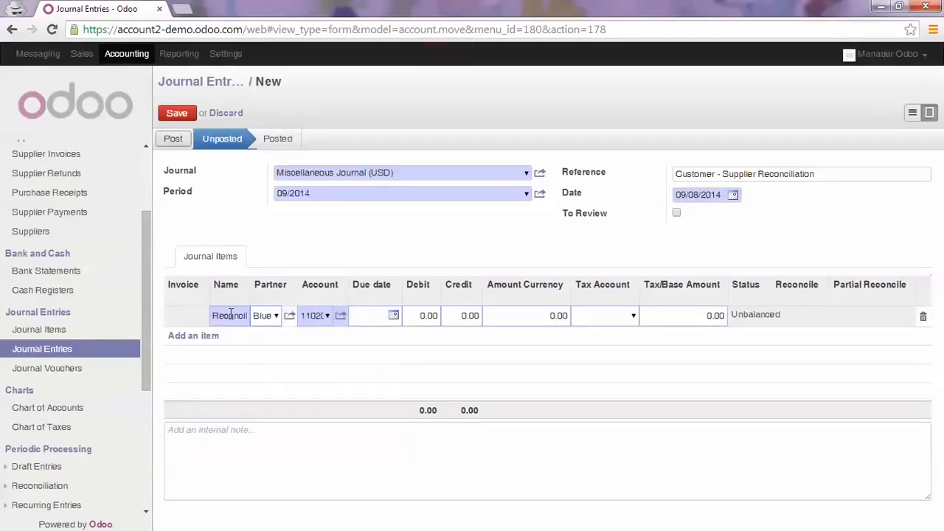
Check the details of the item's default account, then change the account to 120000 Creditors
{"action": "key", "text": "Tab"}
{"action": "left_click", "coordinate": [341, 315]}
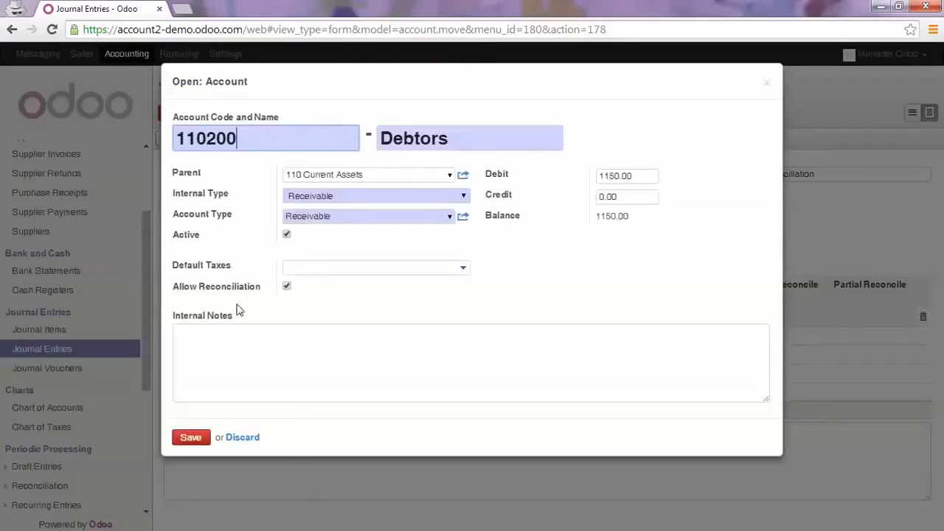
{"action": "left_click", "coordinate": [251, 440]}
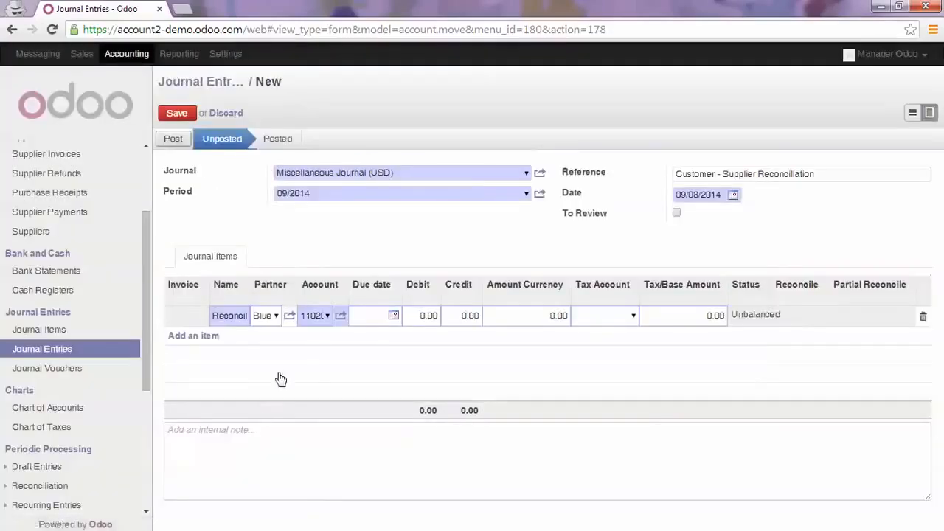
{"action": "double_click", "coordinate": [308, 317]}
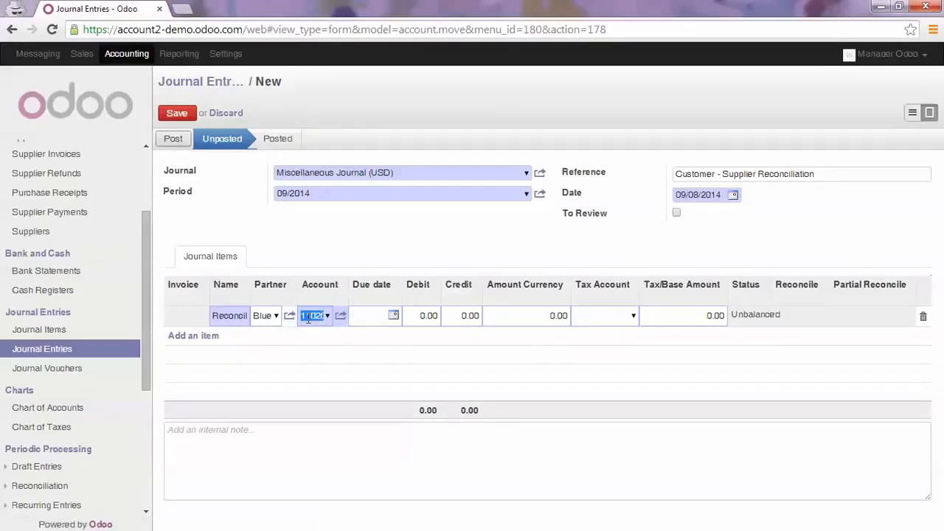
{"action": "type", "text": "12"}
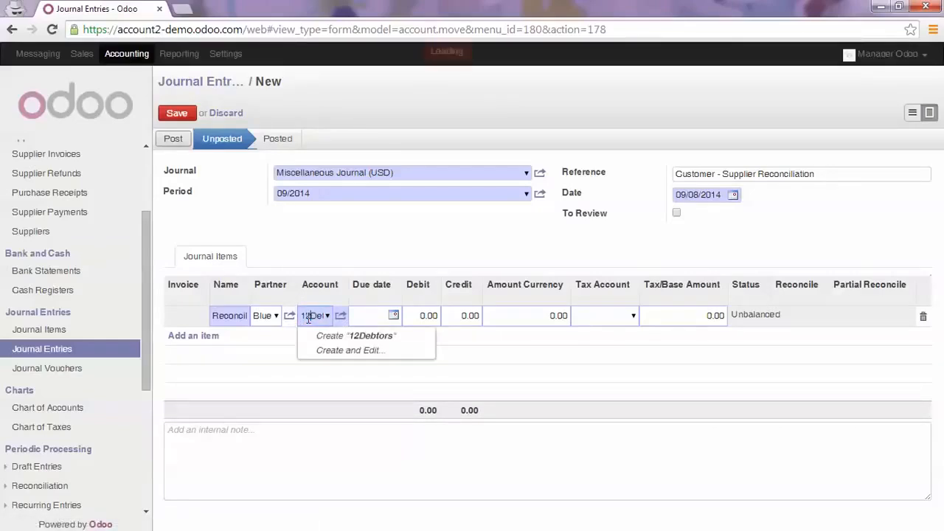
{"action": "key", "text": "Home"}
{"action": "key", "text": "shift+End"}
{"action": "type", "text": "12"}
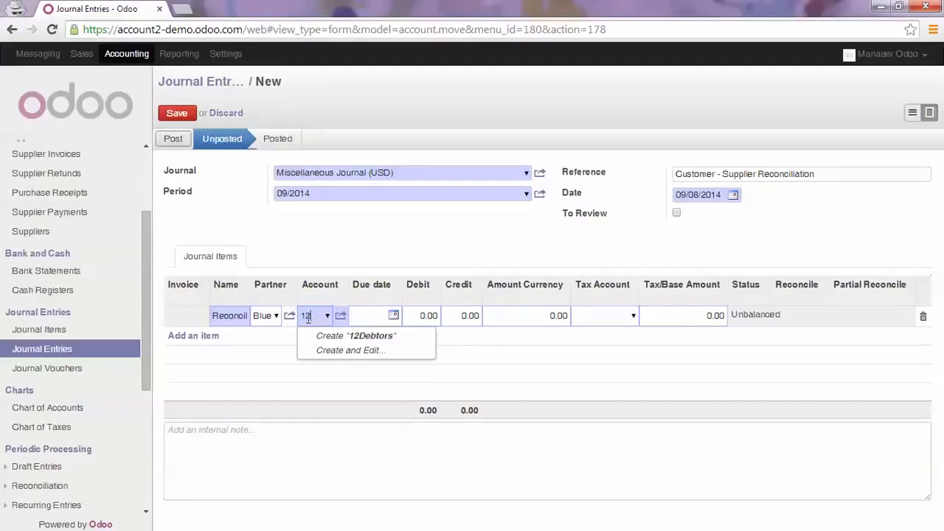
{"action": "key", "text": "Return"}
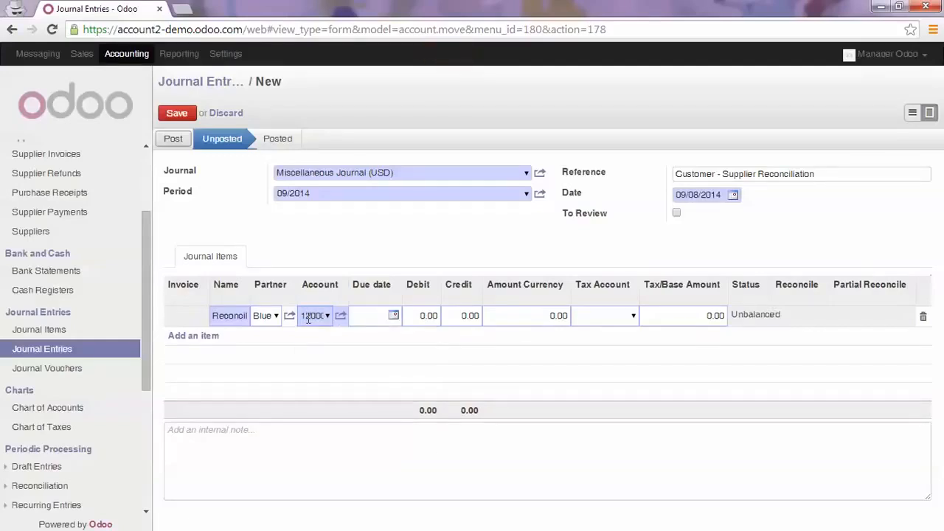
Set the Creditors item's debit to 920 and add a counterpart Blue Hotel item on 110200 Debtors with a 920 credit
{"action": "key", "text": "Tab"}
{"action": "key", "text": "Tab"}
{"action": "type", "text": "920"}
{"action": "key", "text": "Tab"}
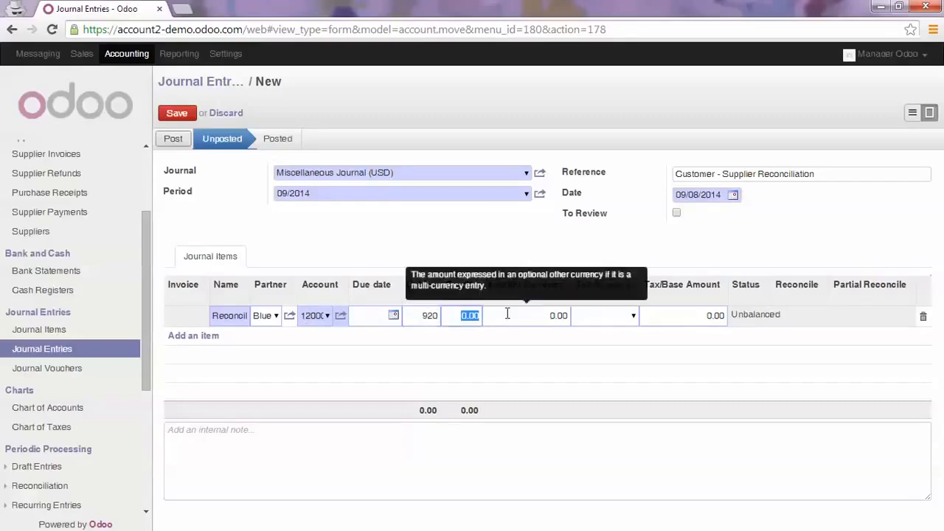
{"action": "key", "text": "Return"}
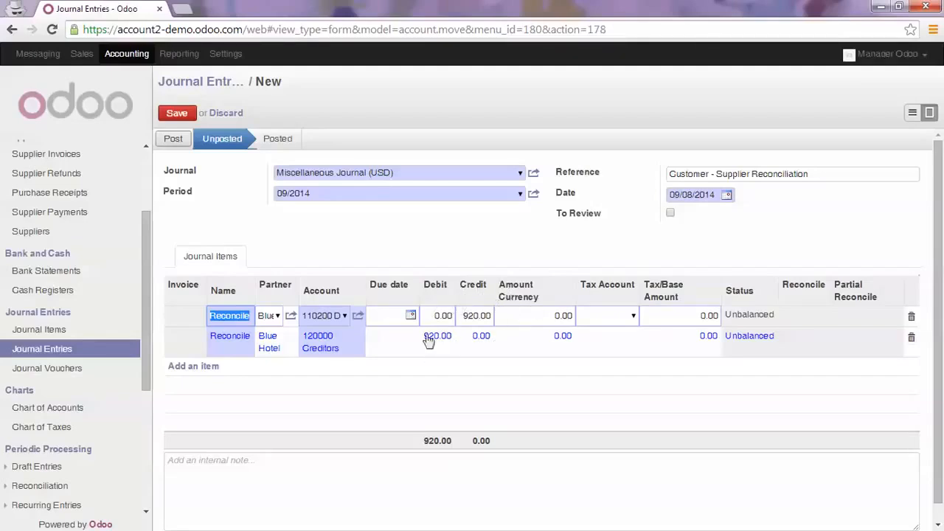
Save the customer-supplier reconciliation journal entry and post it
{"action": "left_click", "coordinate": [181, 114]}
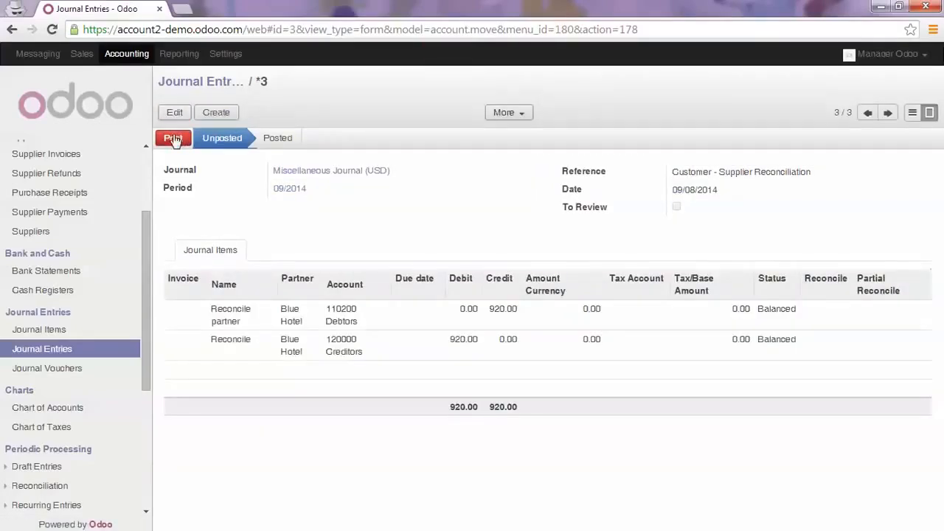
{"action": "left_click", "coordinate": [173, 139]}
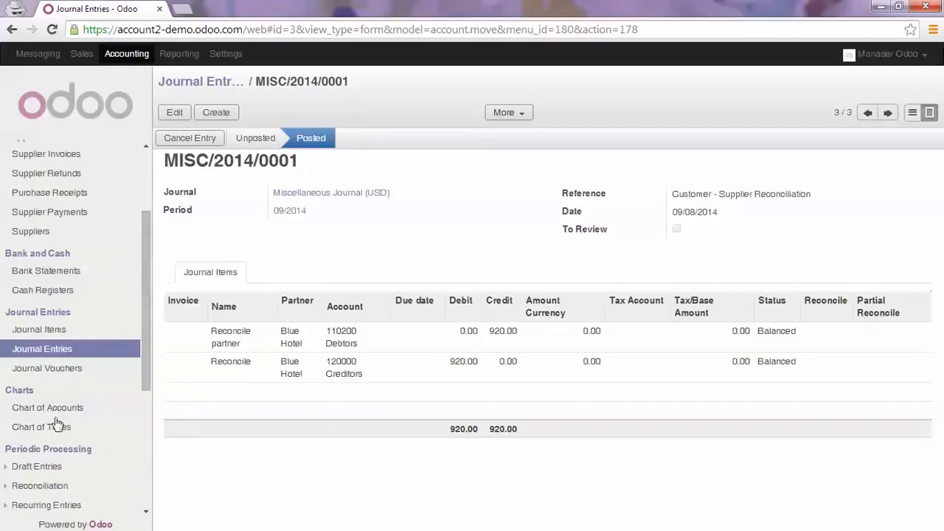
In Manual Reconciliation, reconcile Blue Hotel's Purchase Journal item with the Miscellaneous Journal item on the 120000 Creditors account
{"action": "scroll", "coordinate": [58, 421], "scroll_direction": "down", "scroll_amount": 3}
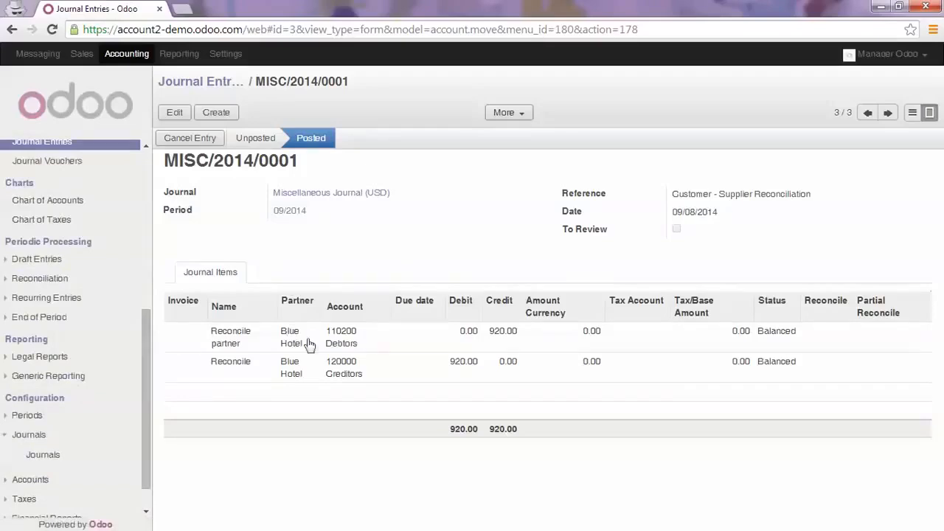
{"action": "left_click", "coordinate": [41, 280]}
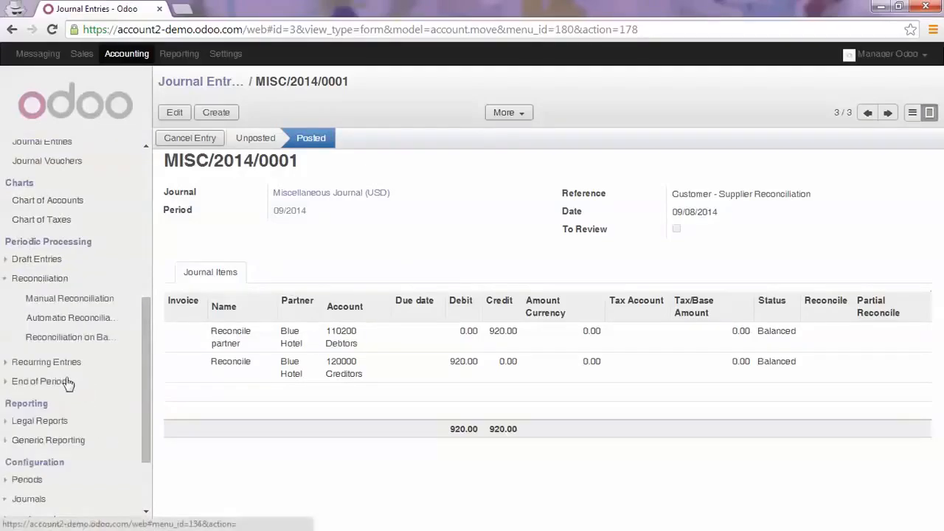
{"action": "left_click", "coordinate": [67, 299]}
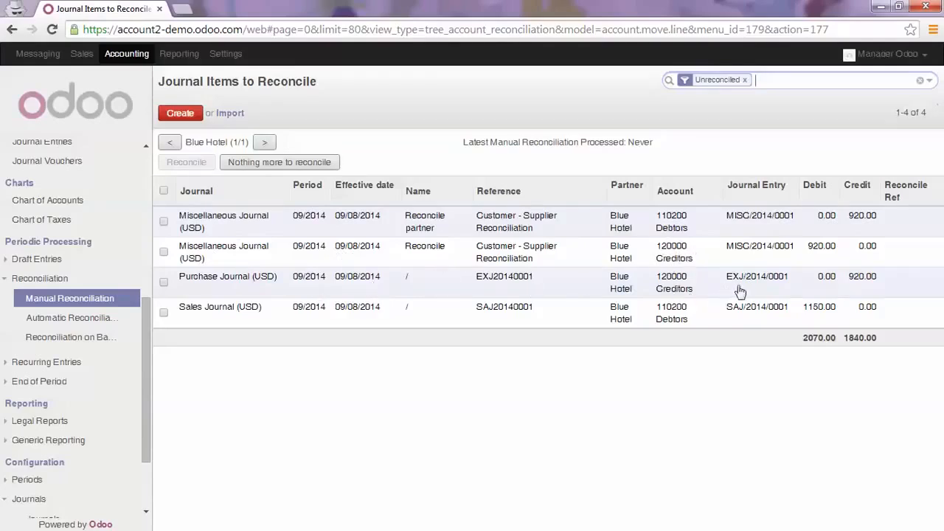
{"action": "left_click", "coordinate": [164, 282]}
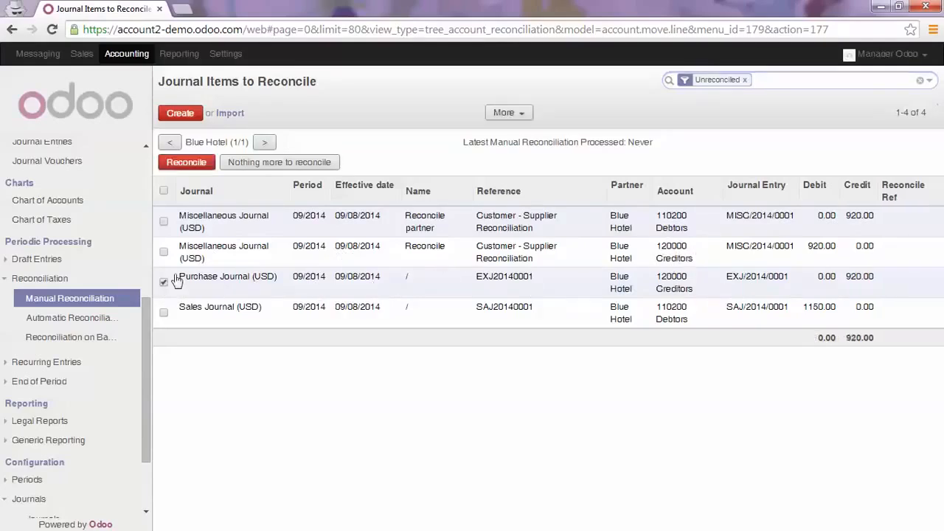
{"action": "left_click", "coordinate": [164, 253]}
{"action": "left_click", "coordinate": [181, 163]}
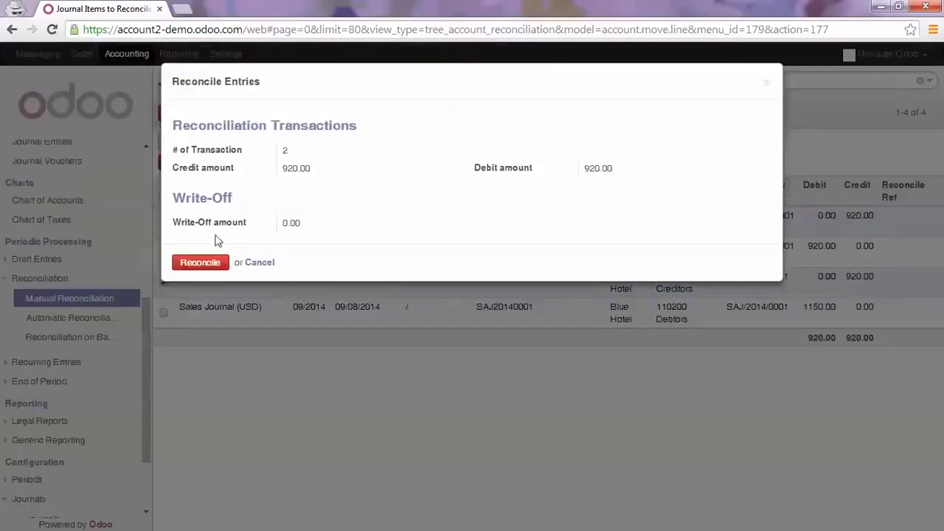
{"action": "left_click", "coordinate": [186, 262]}
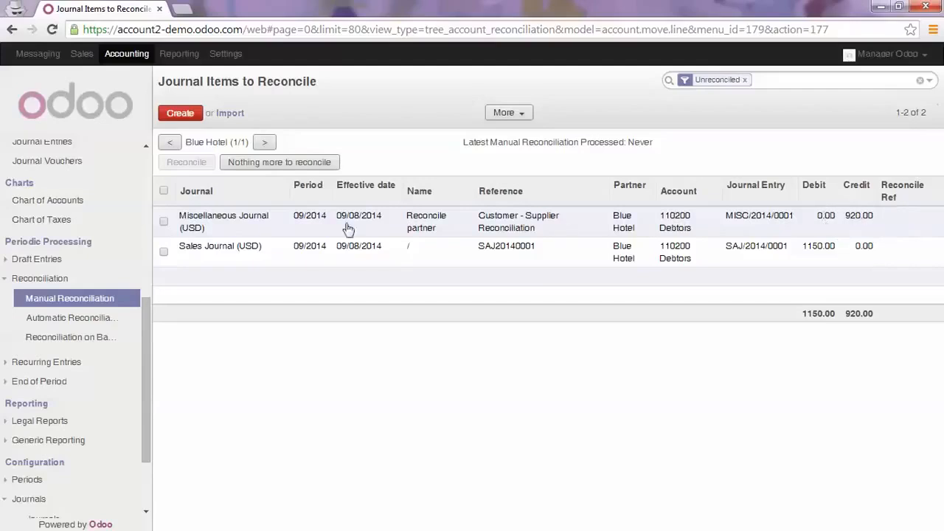
Partially reconcile Blue Hotel's Miscellaneous Journal and Sales Journal items on the 110200 Debtors account
{"action": "left_click", "coordinate": [164, 221]}
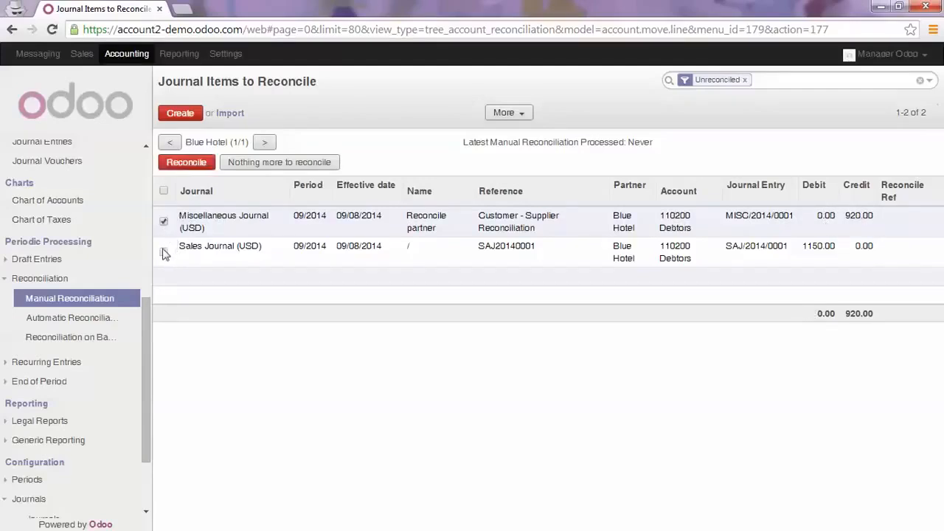
{"action": "left_click", "coordinate": [164, 253]}
{"action": "left_click", "coordinate": [186, 163]}
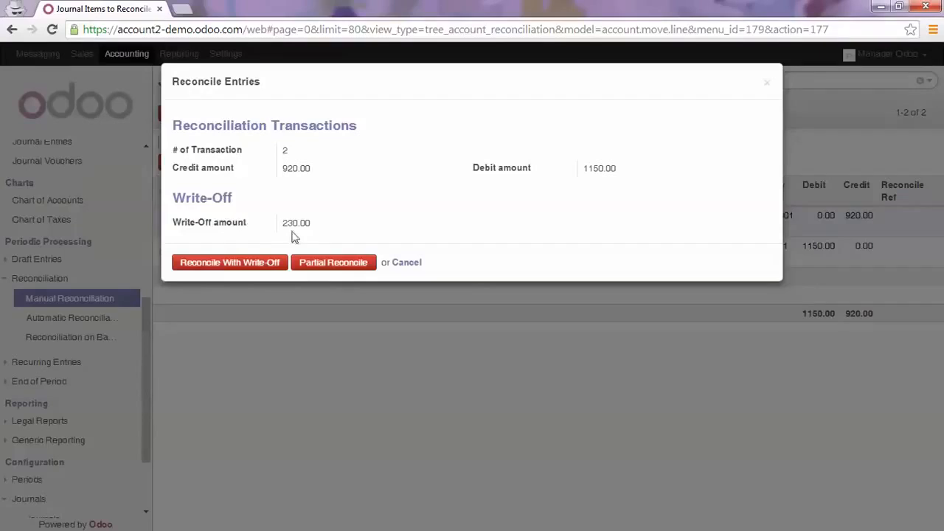
{"action": "left_click", "coordinate": [326, 267]}
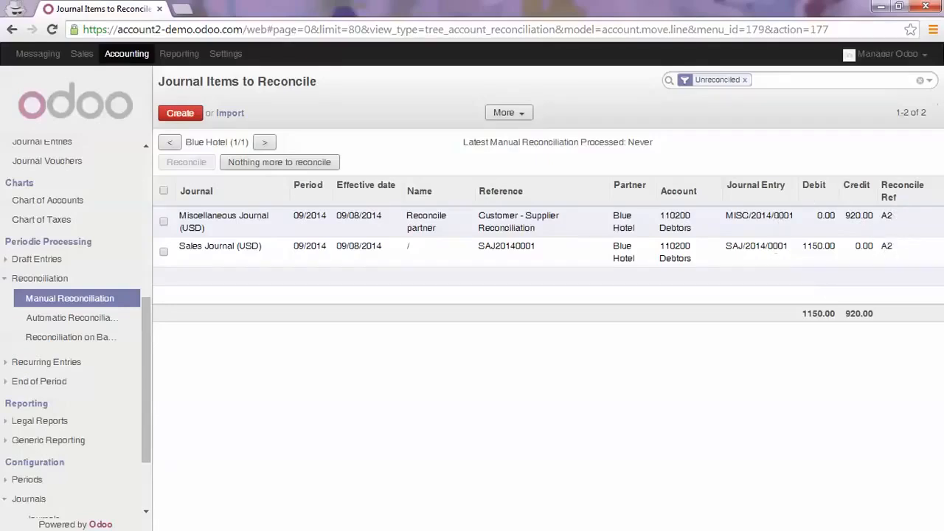
Check the balance and status of Blue Hotel's invoice in both the customer invoices and the supplier invoices
{"action": "scroll", "coordinate": [90, 186], "scroll_direction": "up", "scroll_amount": 5}
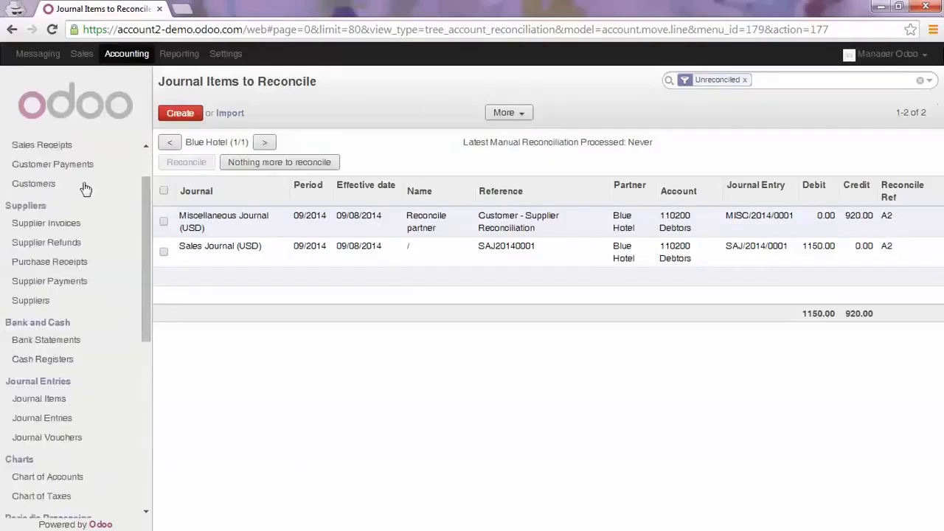
{"action": "left_click", "coordinate": [77, 168]}
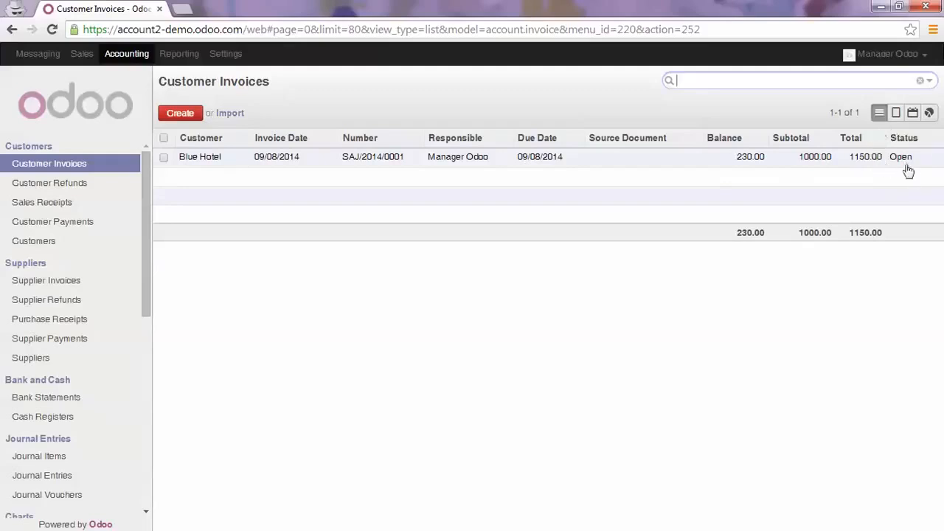
{"action": "left_click", "coordinate": [63, 280]}
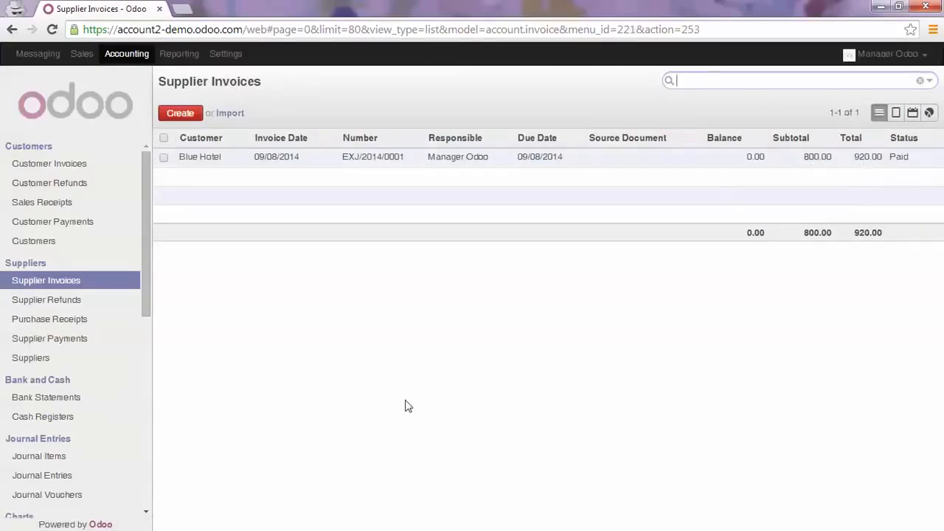
{"action": "mouse_move", "coordinate": [901, 160]}
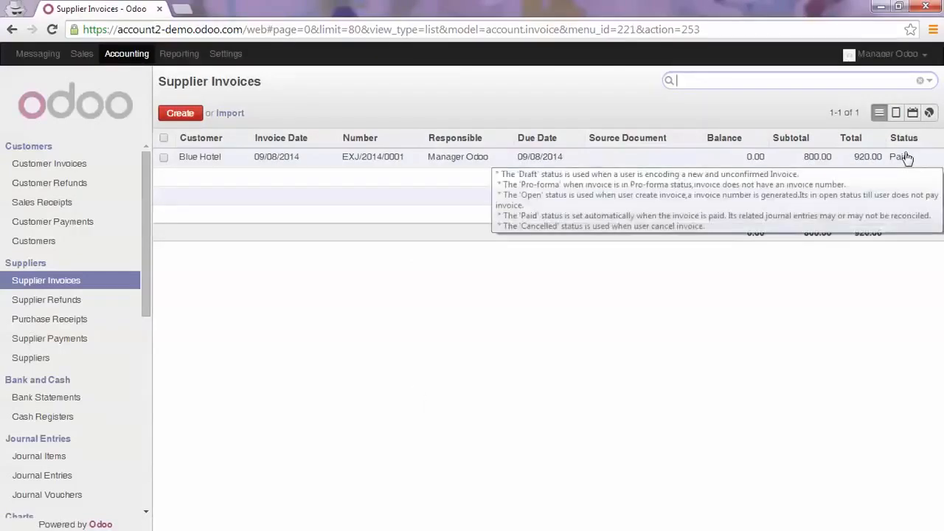